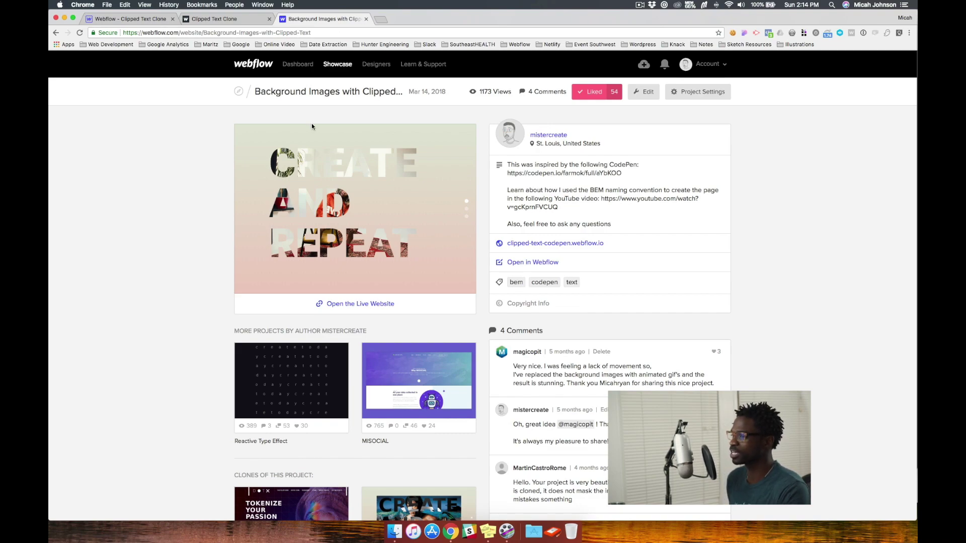
Step: Highlight the CREATE and AND text in the showcase preview to show it's selectable
drag(269, 164, 395, 172)
drag(280, 205, 358, 209)
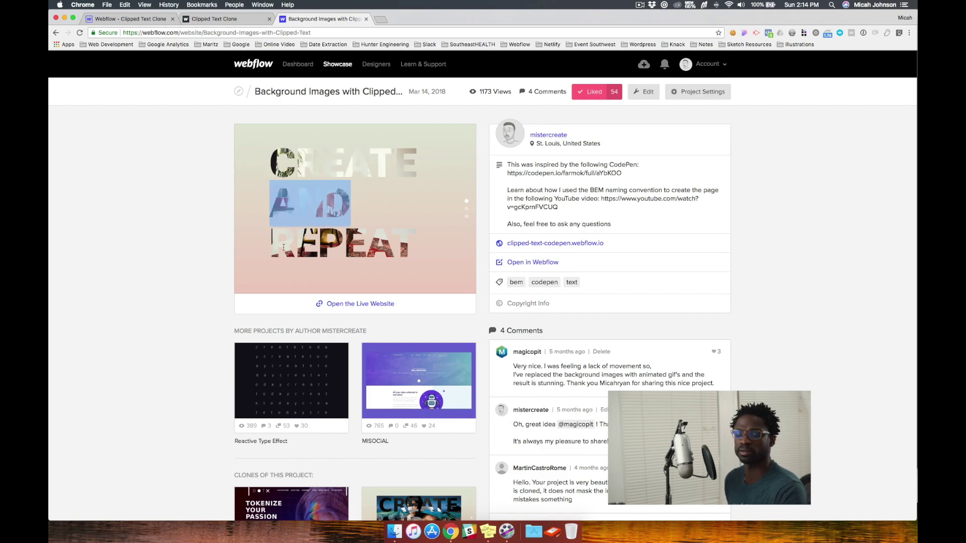
click(280, 236)
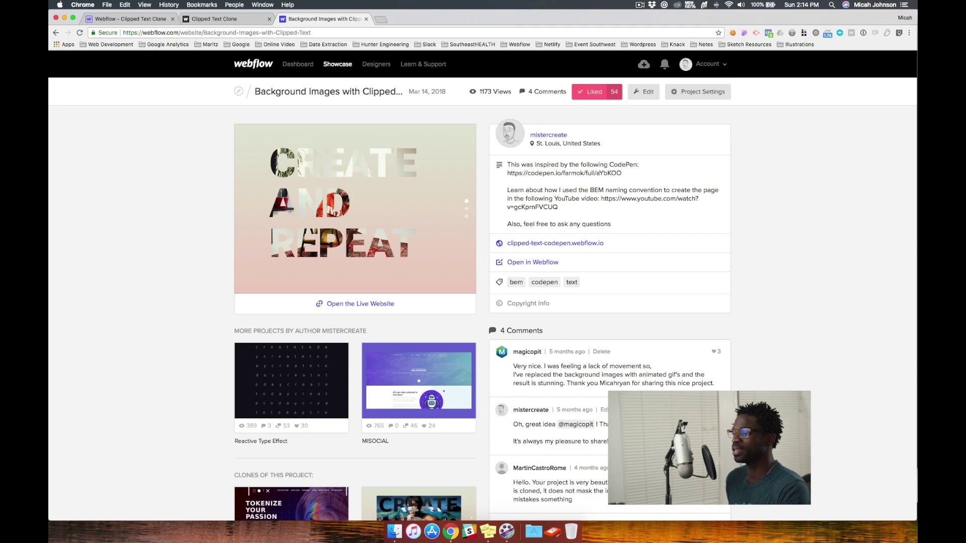
drag(270, 163, 383, 169)
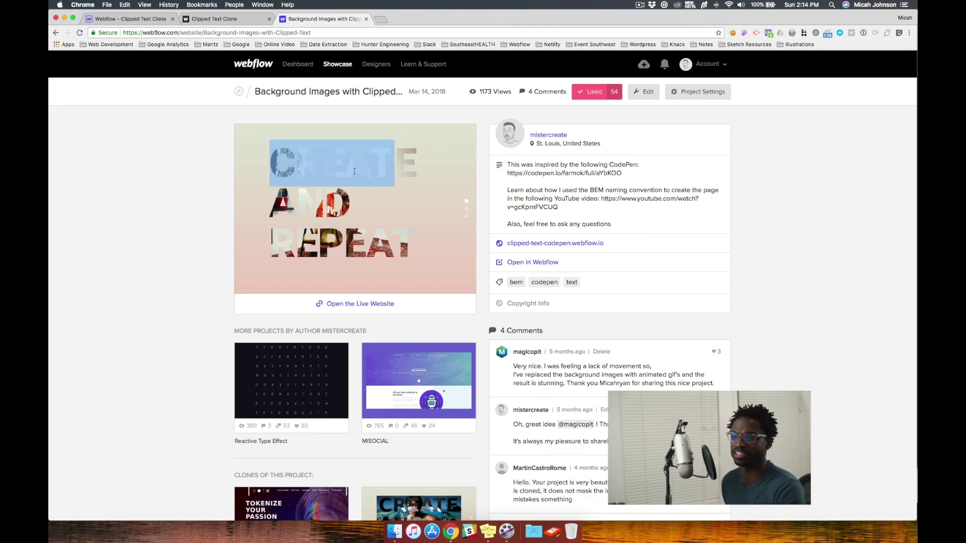
click(354, 172)
Step: Highlight NICE & further down, view the finished Let's Go! page, then return to the Designer
scroll(382, 169, down, 3)
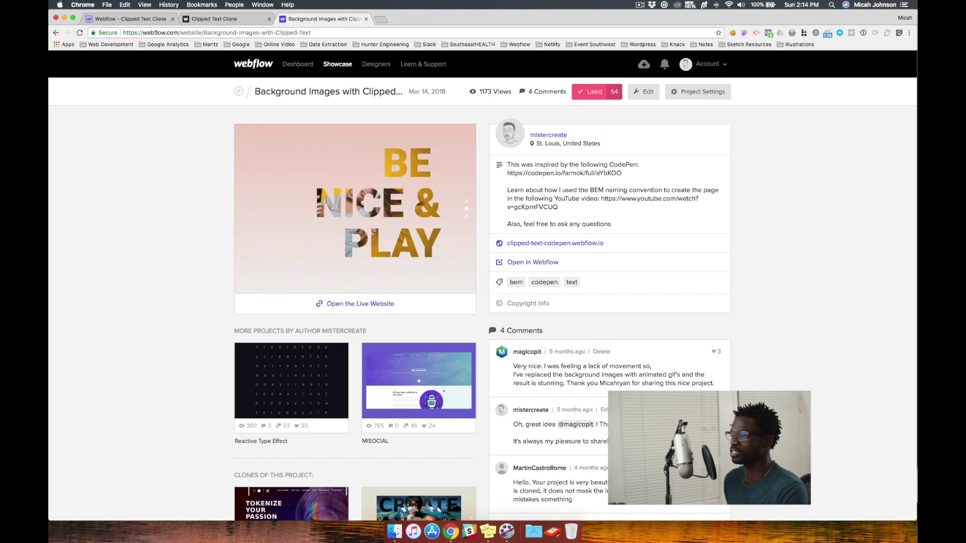
drag(343, 200, 451, 202)
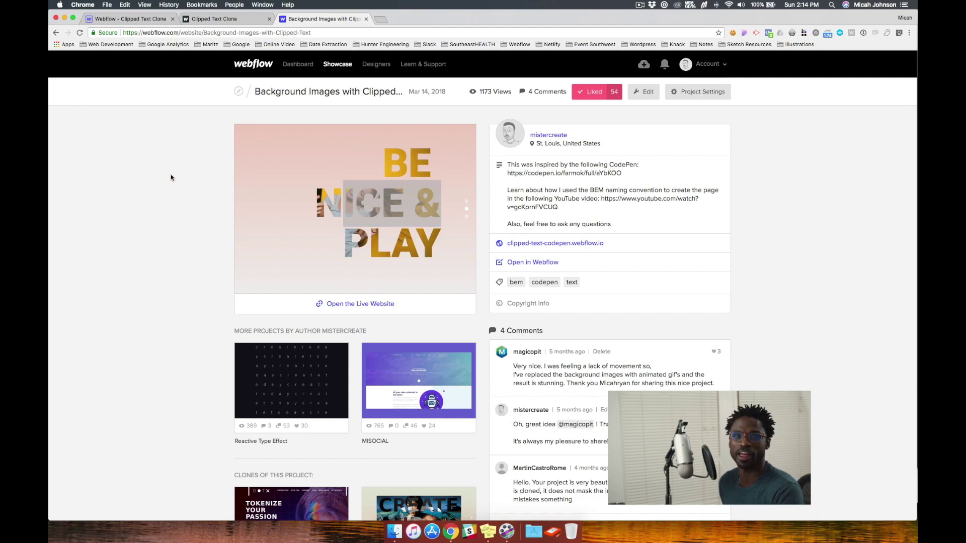
click(221, 18)
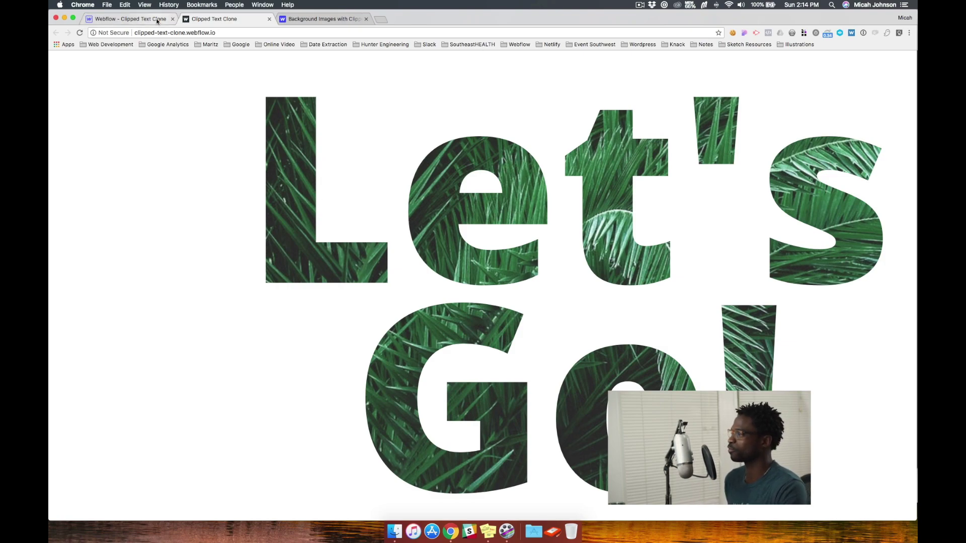
click(156, 20)
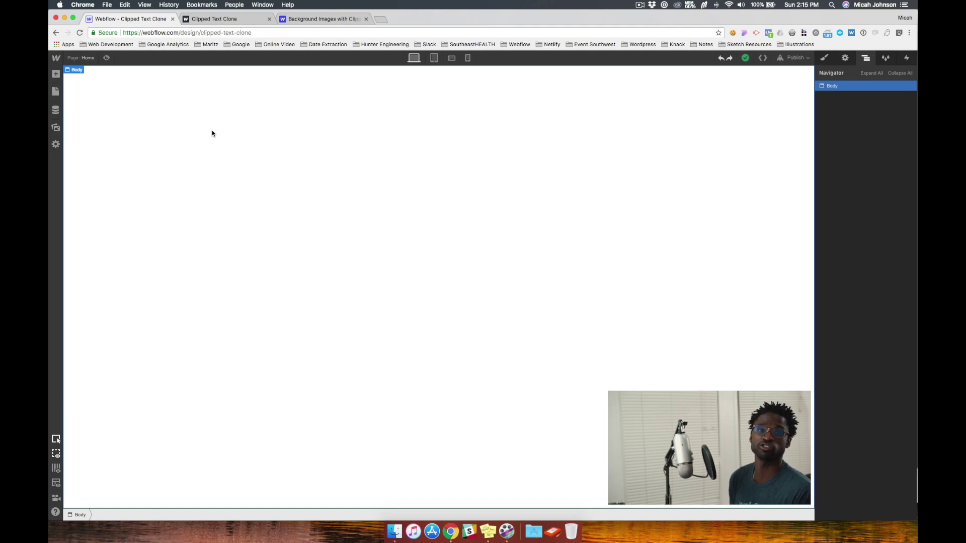
Step: Add a Section to the page with class c-section, sized 100vw wide by 100vh tall
click(55, 74)
drag(84, 131, 322, 100)
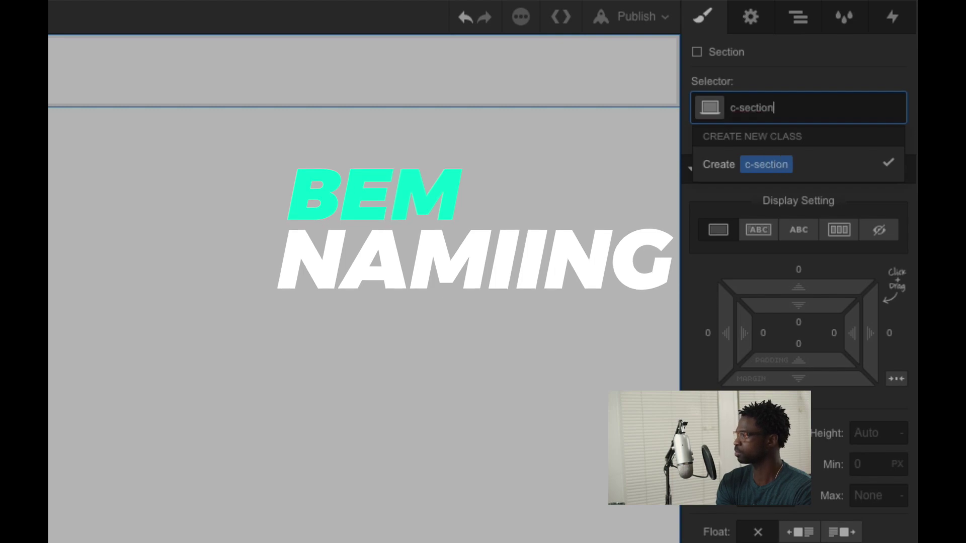
key(Return)
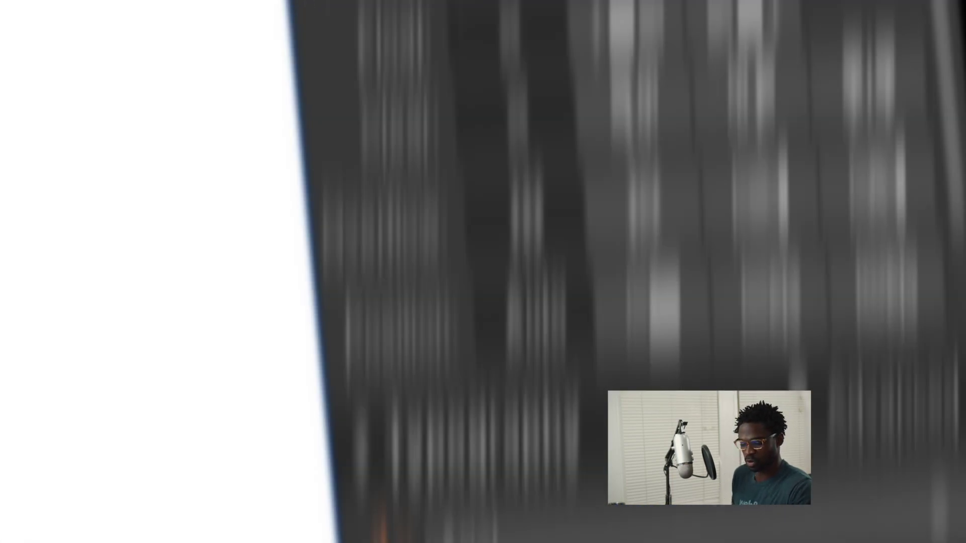
click(742, 256)
text(110)
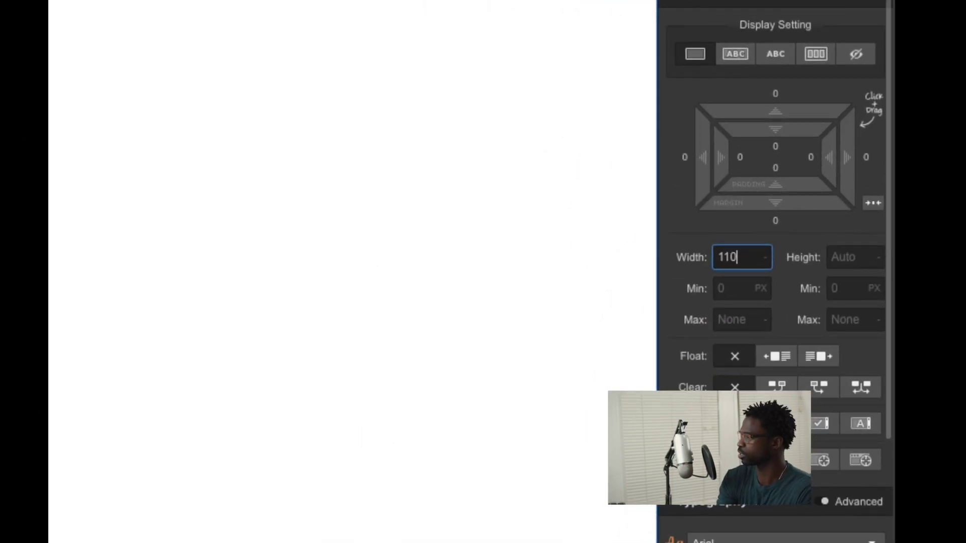
key(BackSpace)
key(BackSpace)
text(00vw)
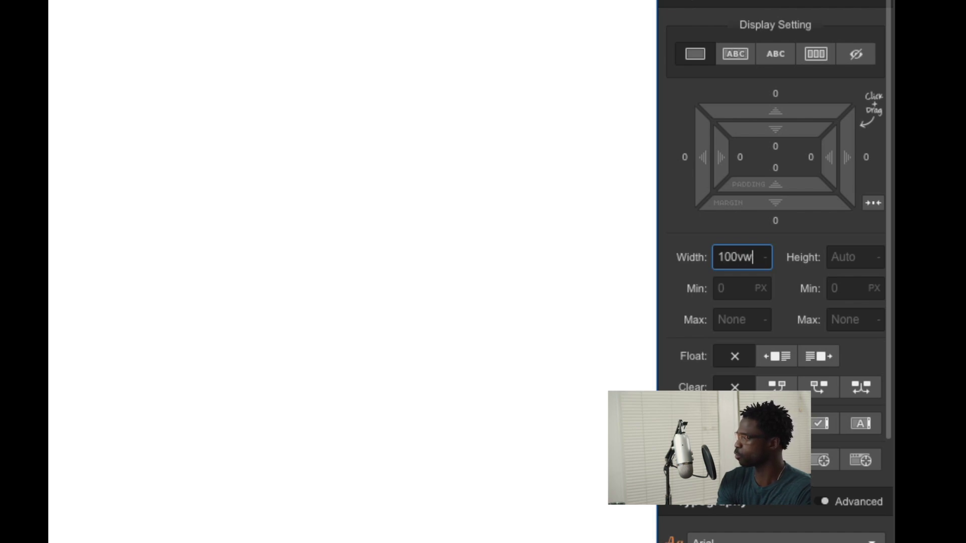
key(Tab)
text(100v)
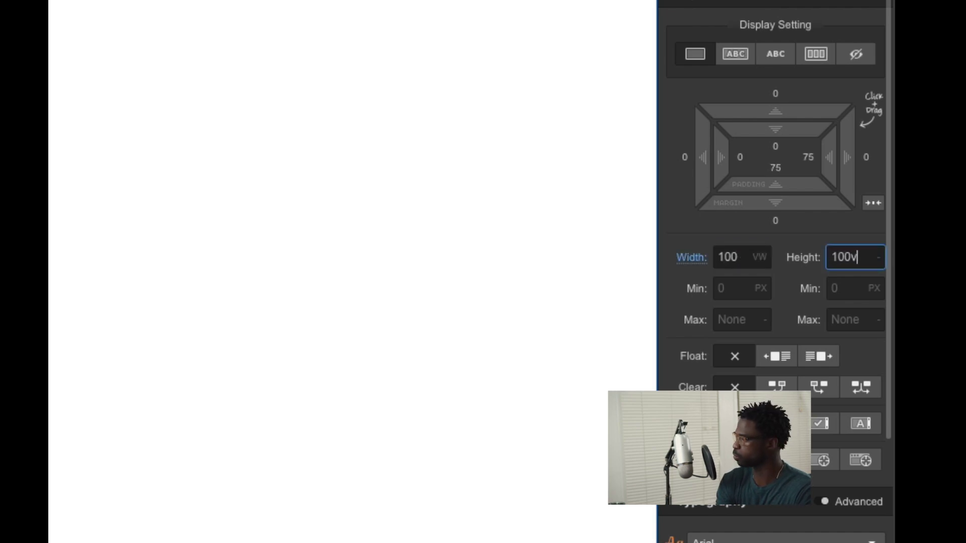
text(h)
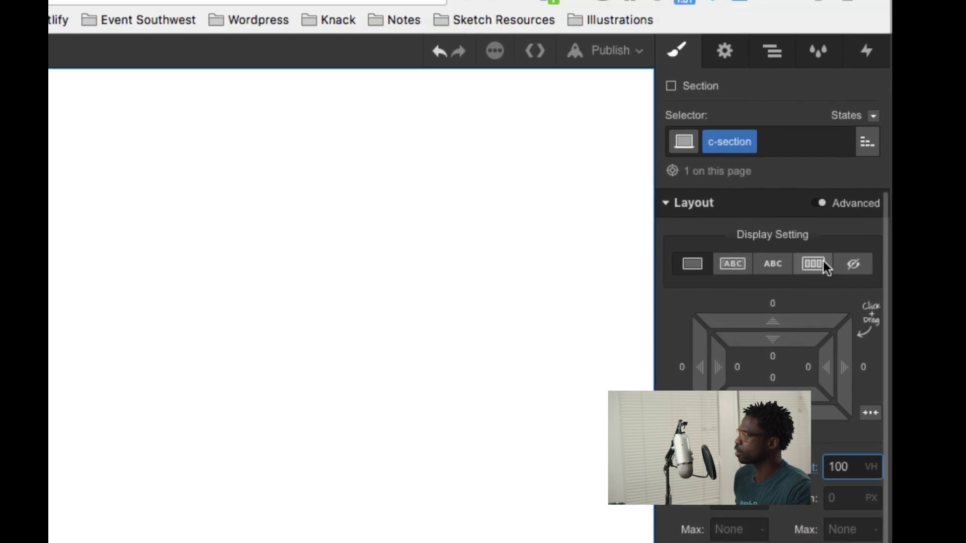
Step: Make the section a vertical flex column centring its children both ways
click(824, 262)
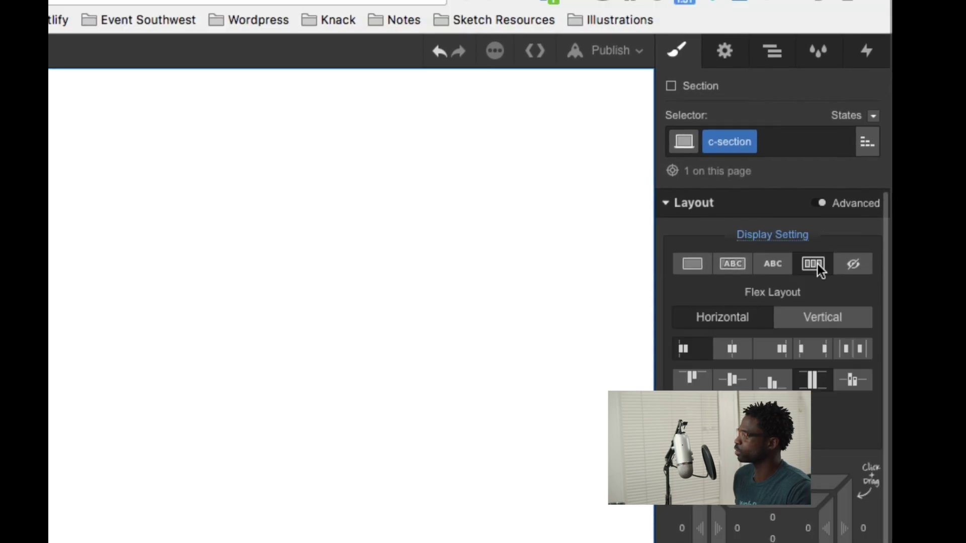
click(807, 325)
click(734, 351)
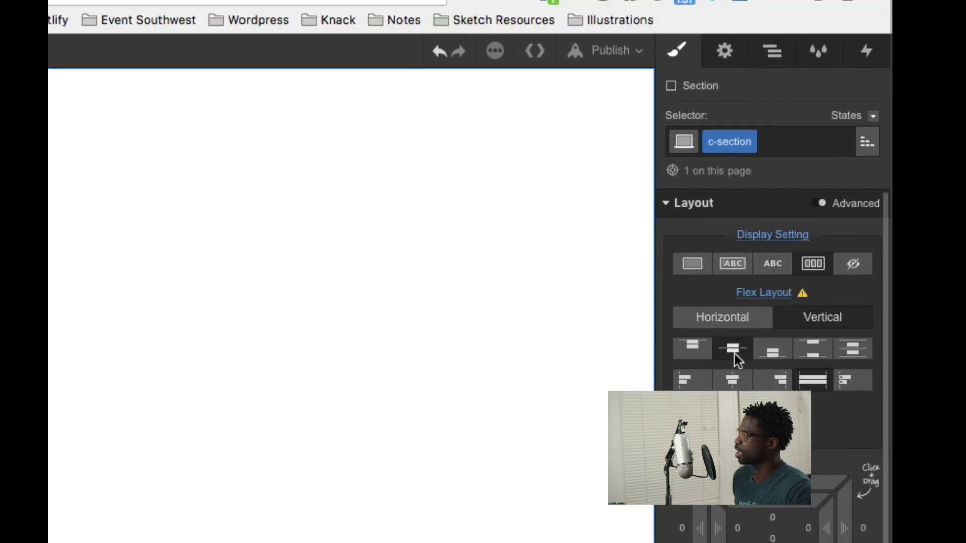
click(732, 380)
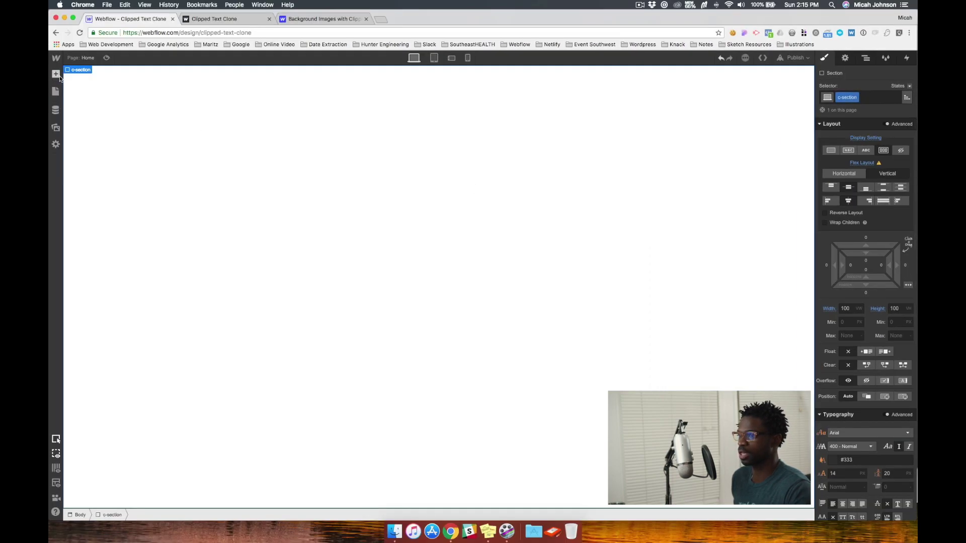
click(59, 77)
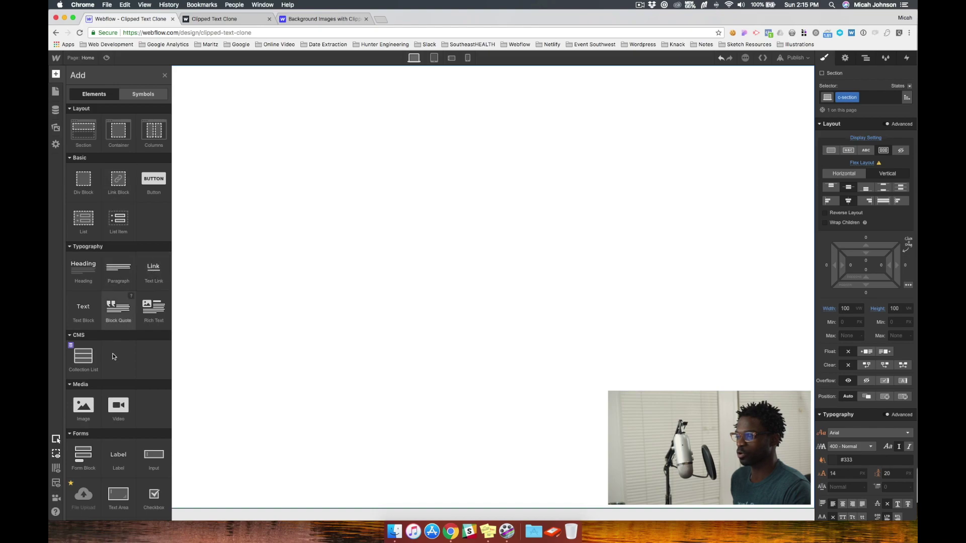
Step: Drop a Heading into the c-section and replace its placeholder text with 'Let's Go!'
drag(76, 264, 245, 260)
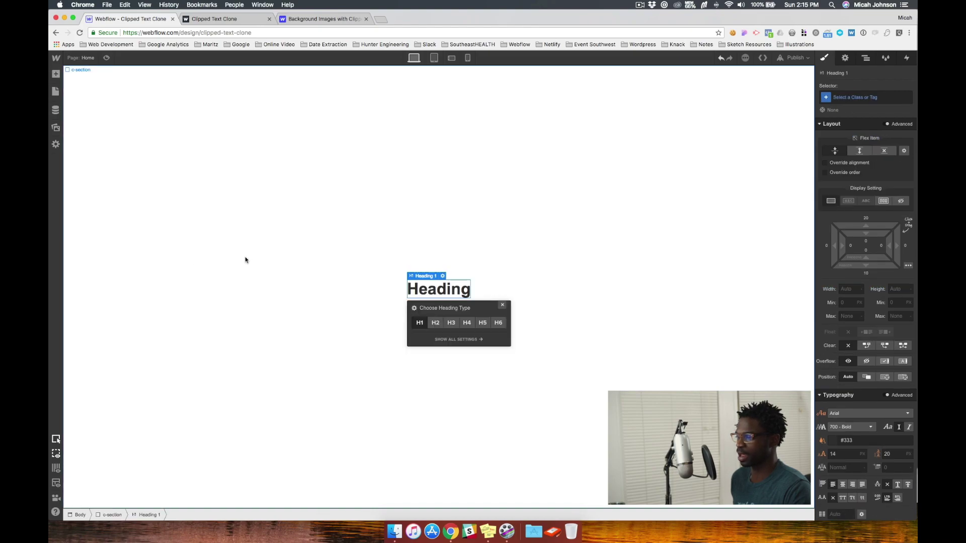
double_click(452, 289)
key(super+a)
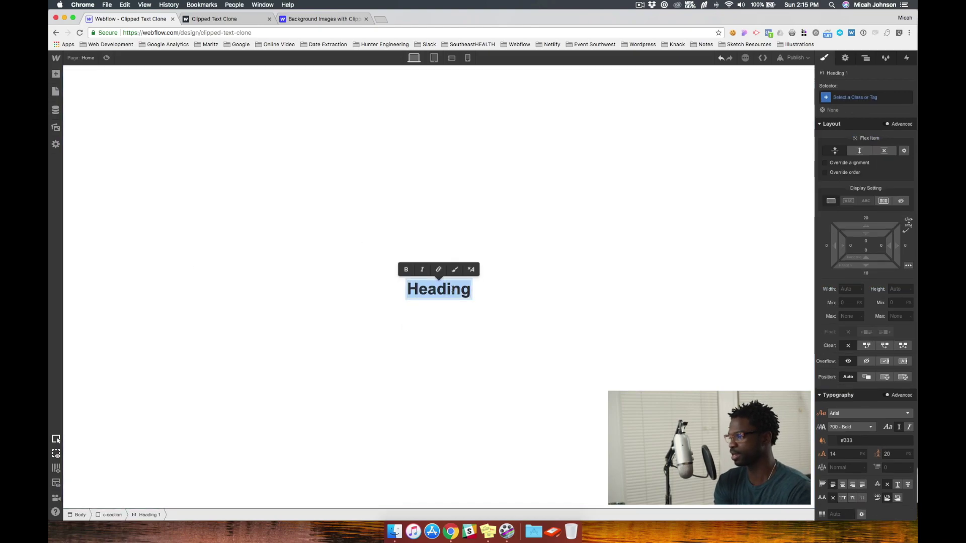
text(Leat)
key(BackSpace)
key(BackSpace)
text(t;'s)
key(BackSpace)
key(BackSpace)
key(BackSpace)
text('s Go)
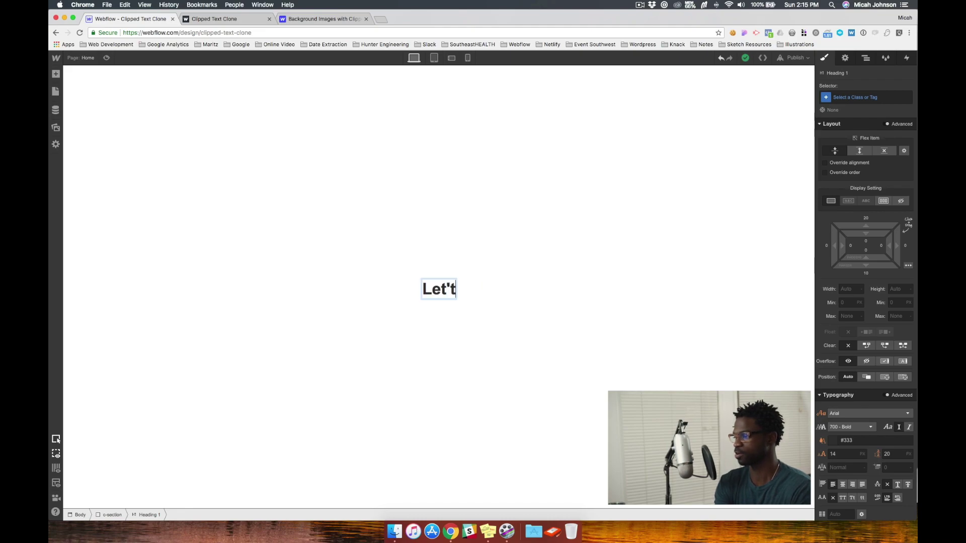
text(!)
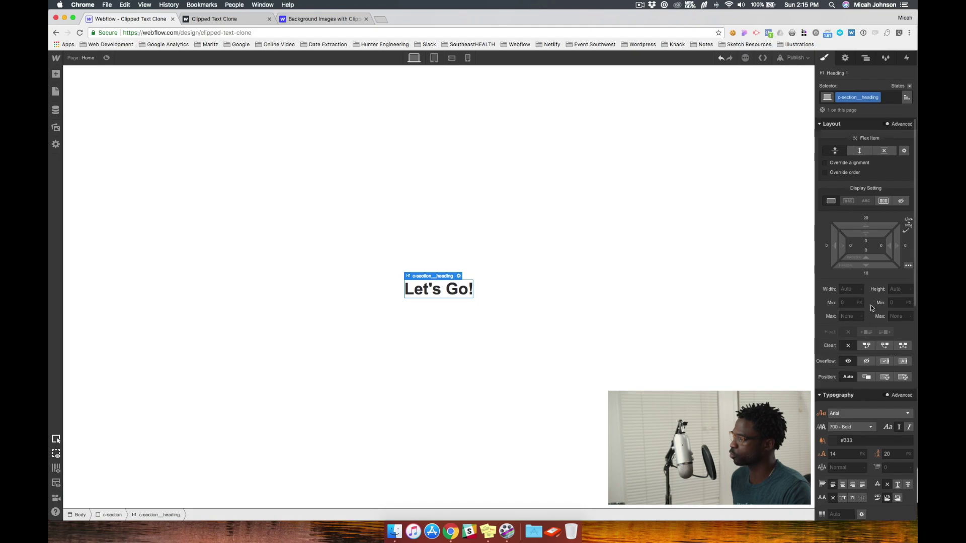
scroll(862, 294, down, 5)
Step: Set the heading font to Open Sans, weight 800 Extra Bold
scroll(852, 322, down, 2)
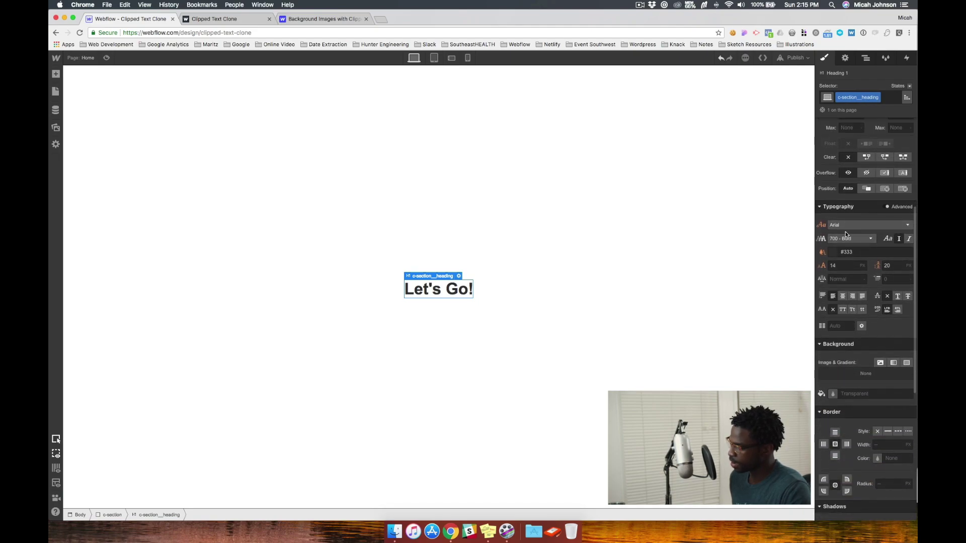
click(844, 225)
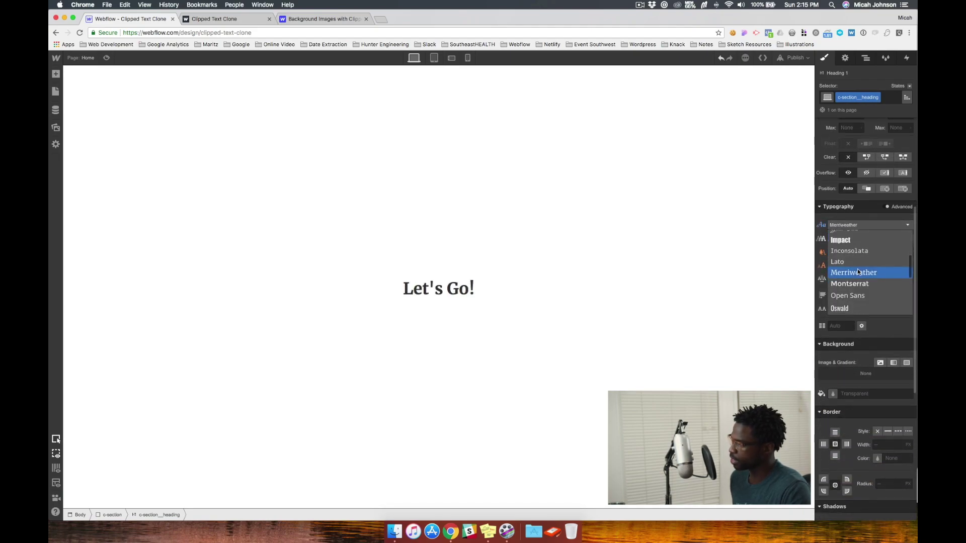
scroll(857, 269, down, 3)
click(852, 247)
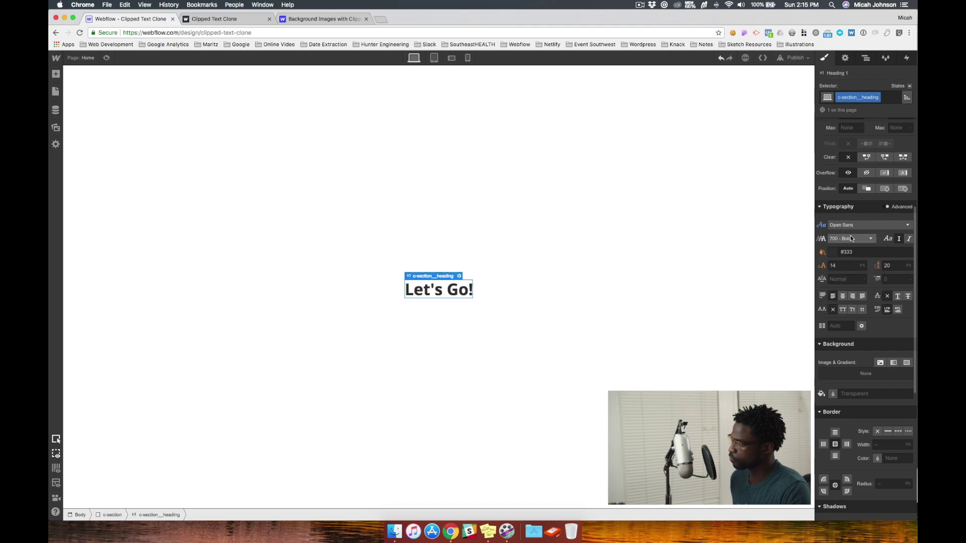
click(848, 239)
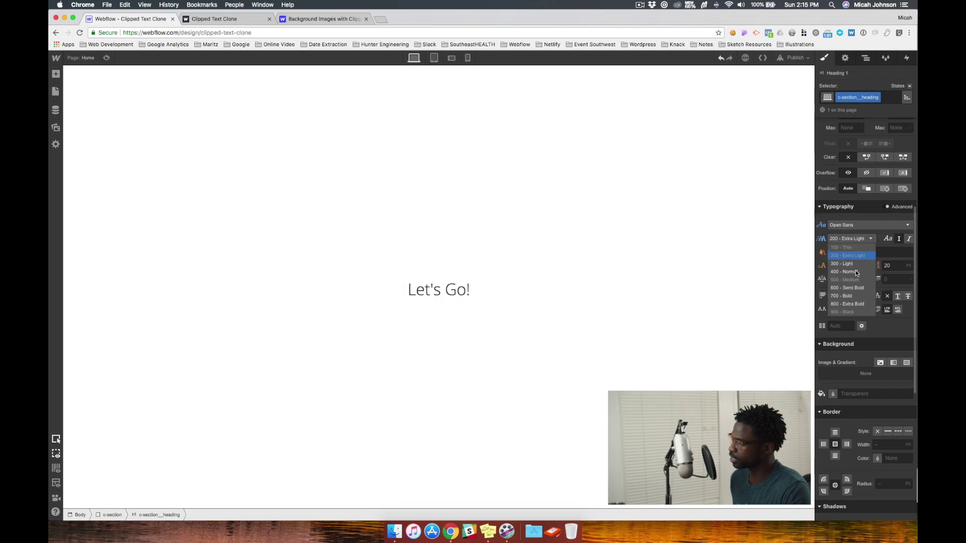
click(848, 304)
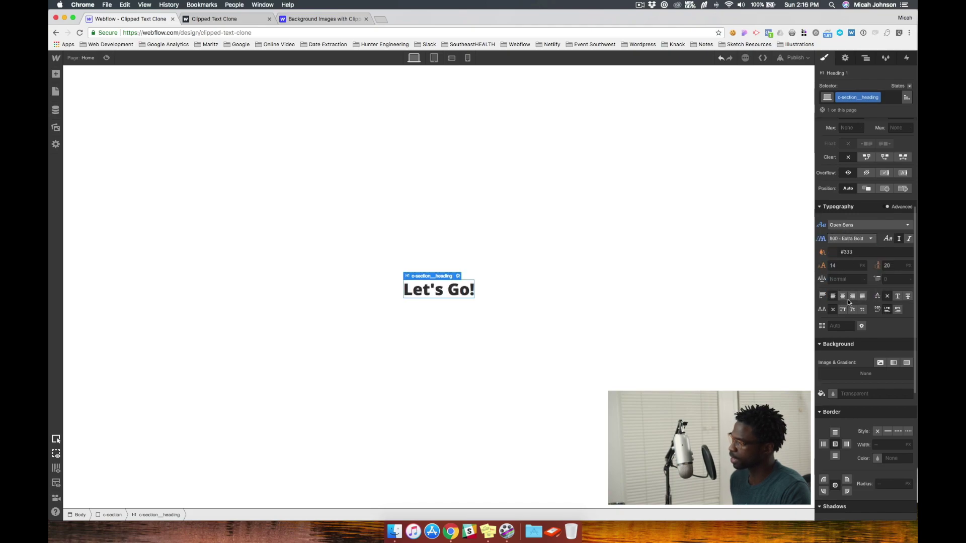
Step: Give the heading a 20vmax font size and preview it on a narrower page
click(839, 264)
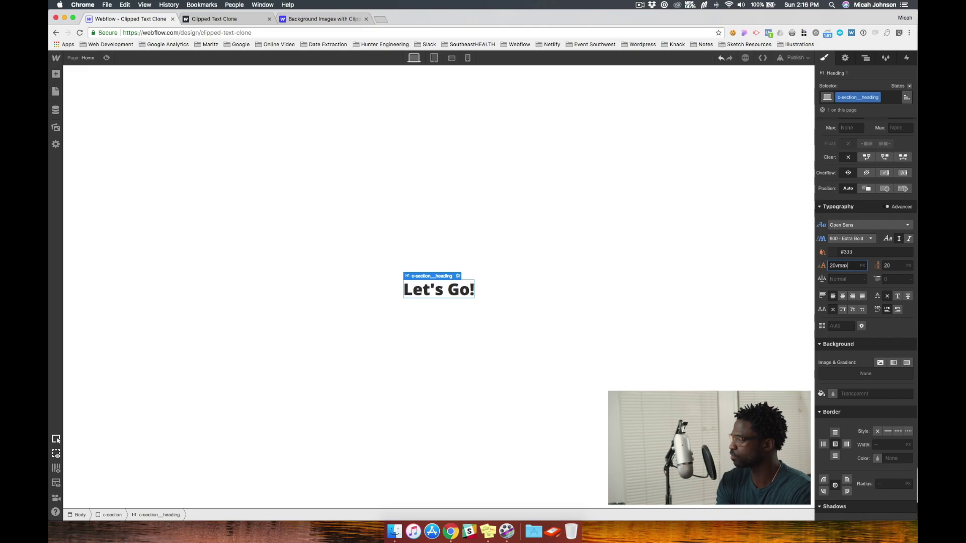
text(20vmax)
key(Return)
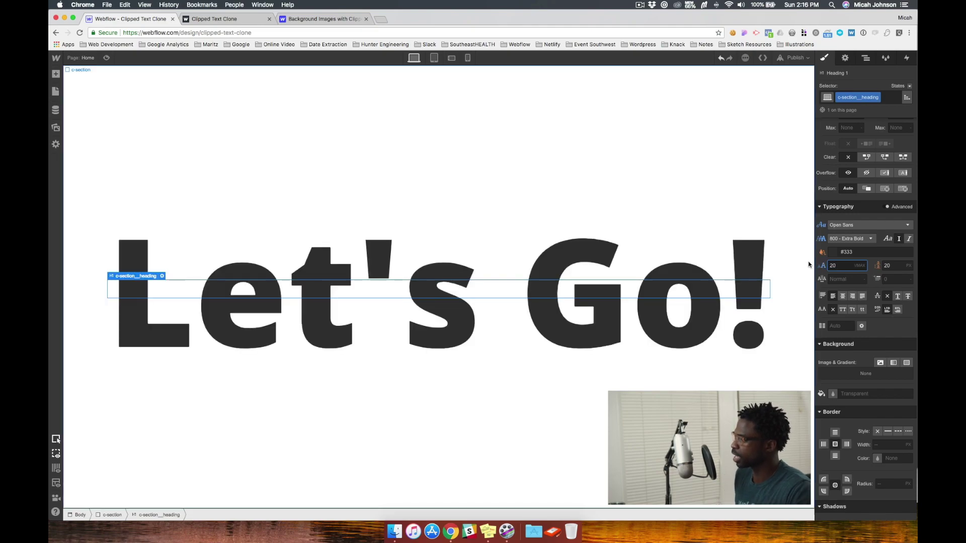
mouse_move(815, 160)
mouse_down()
mouse_move(625, 165)
mouse_move(815, 162)
mouse_up()
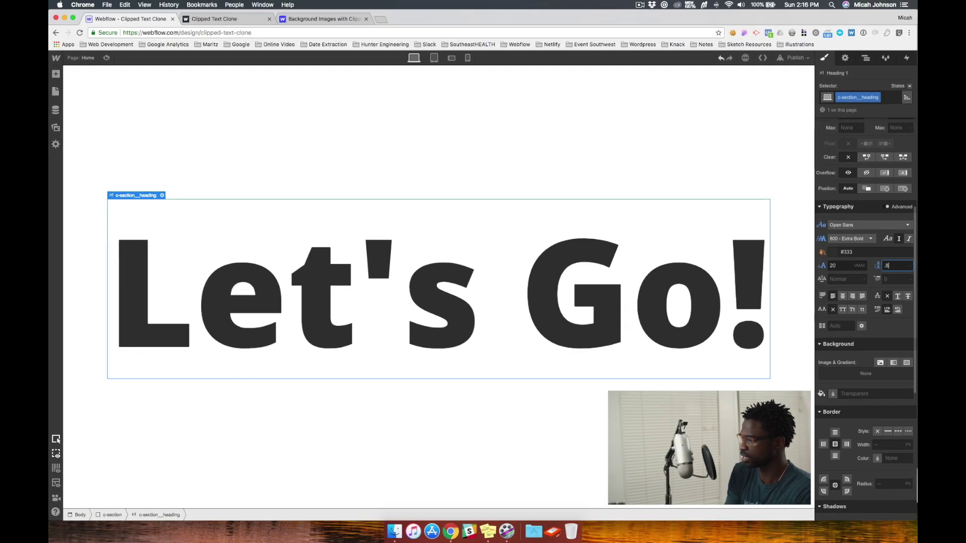
Step: Set line height to 0.8 and raise the font size to 24, then 26
text(.8)
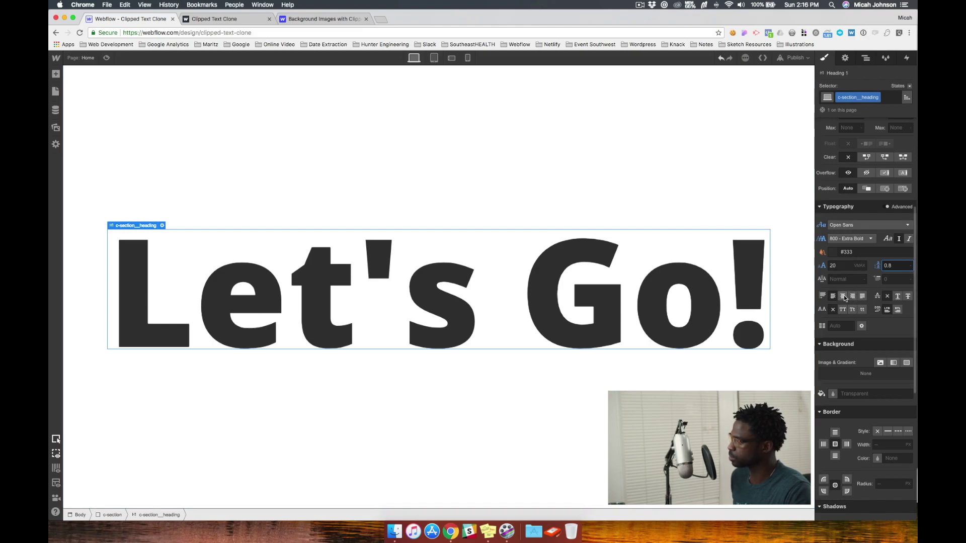
click(837, 266)
double_click(837, 265)
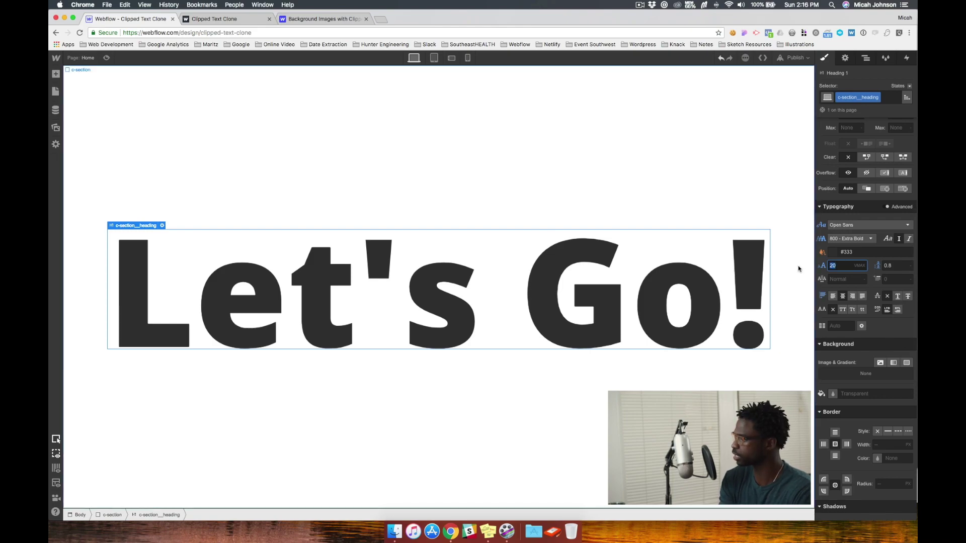
text(24)
key(Return)
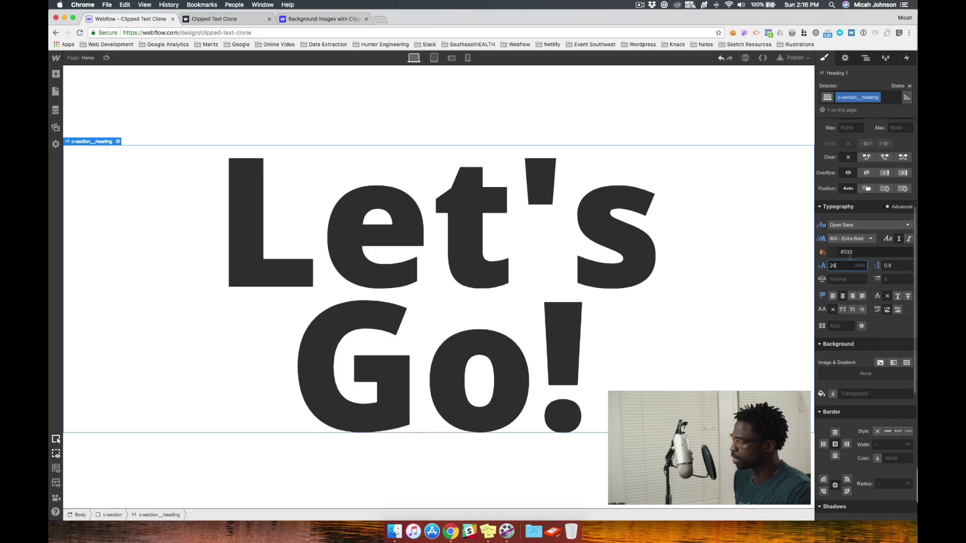
key(Up)
key(Up)
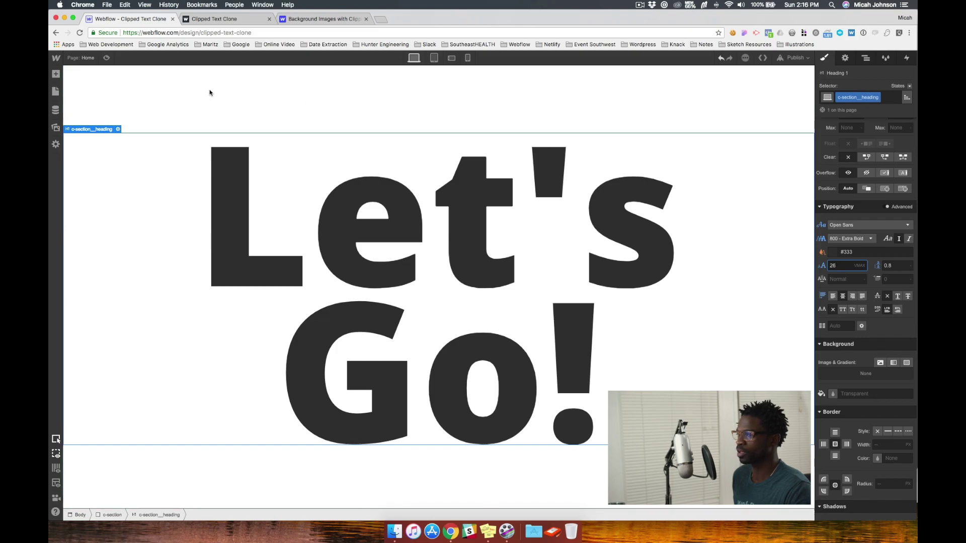
key(Return)
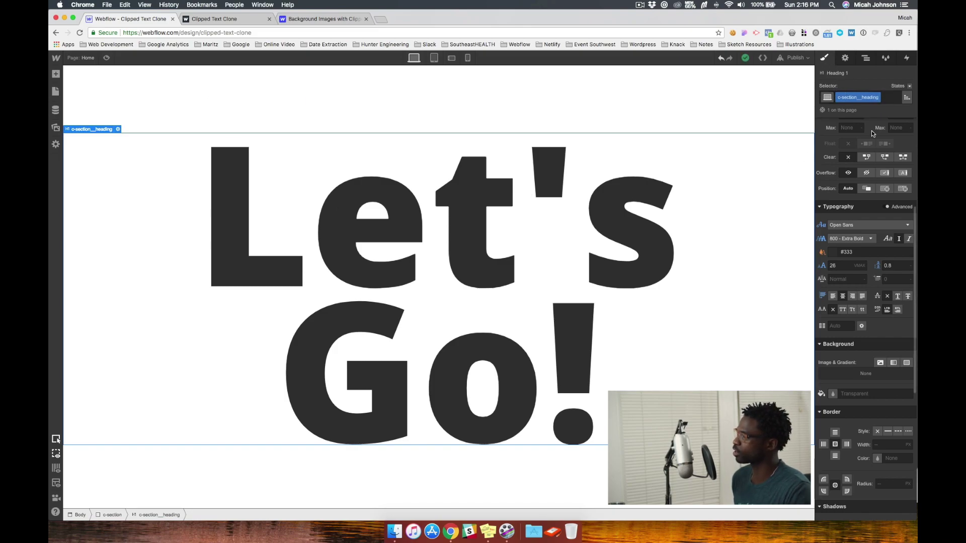
Step: Give the heading the palm-leaf photo as a cover, centred background and publish to selected domains
scroll(873, 138, down, 5)
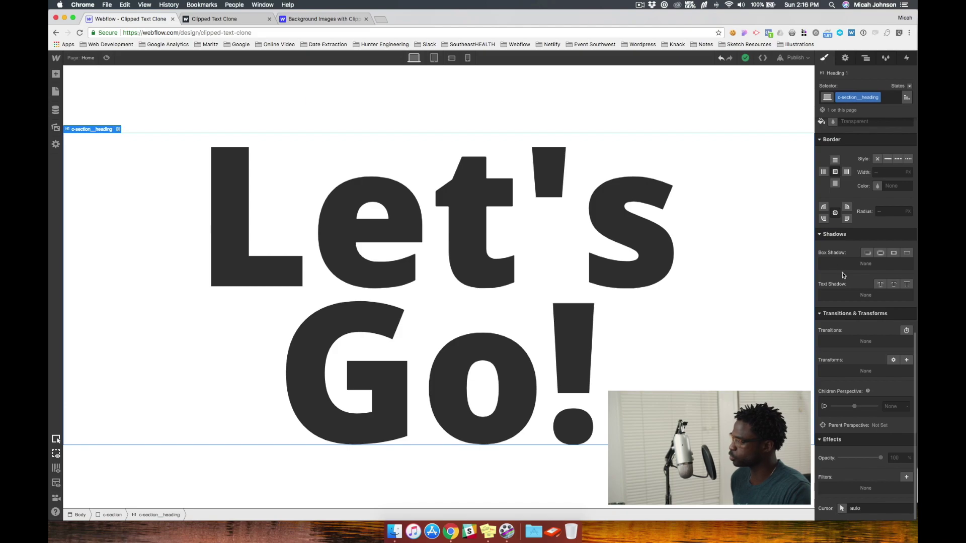
scroll(875, 211, up, 2)
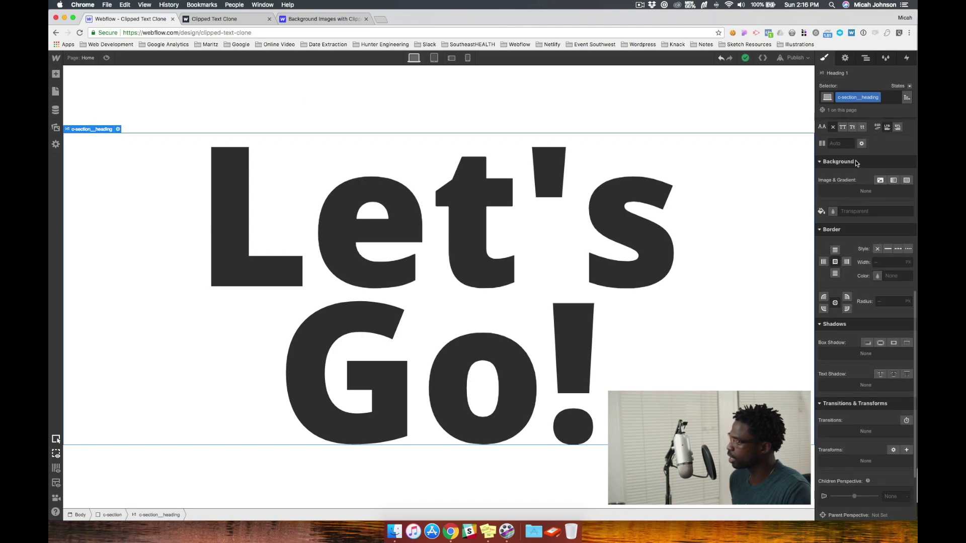
click(880, 181)
click(878, 237)
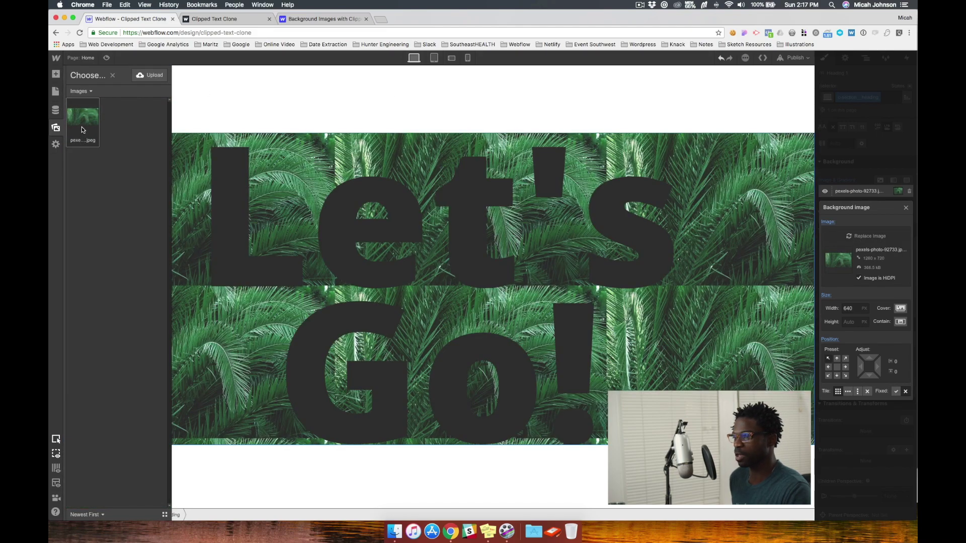
click(82, 130)
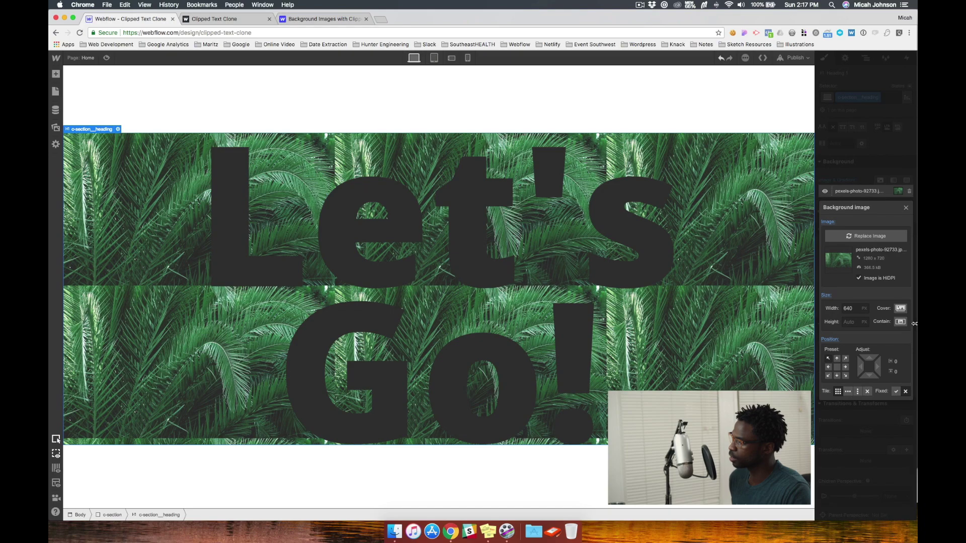
click(900, 308)
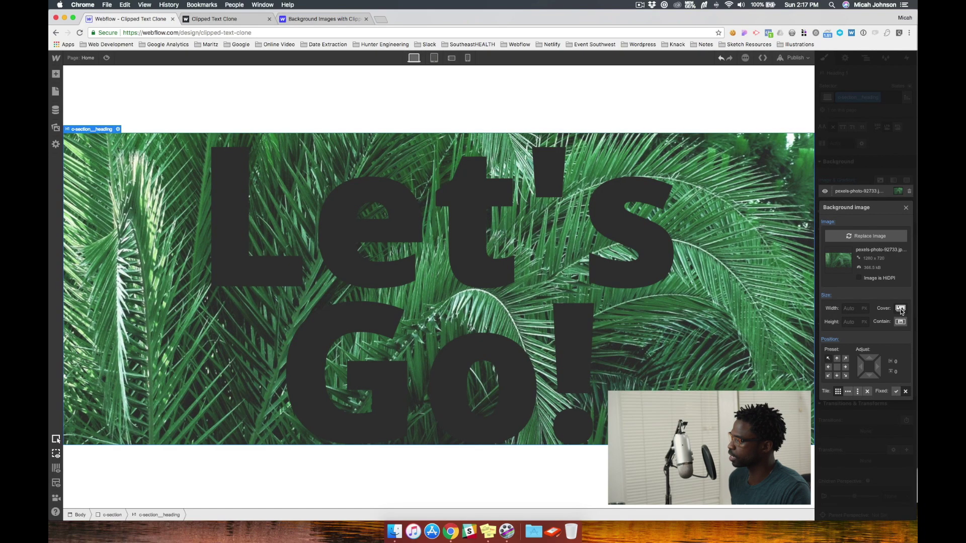
click(838, 366)
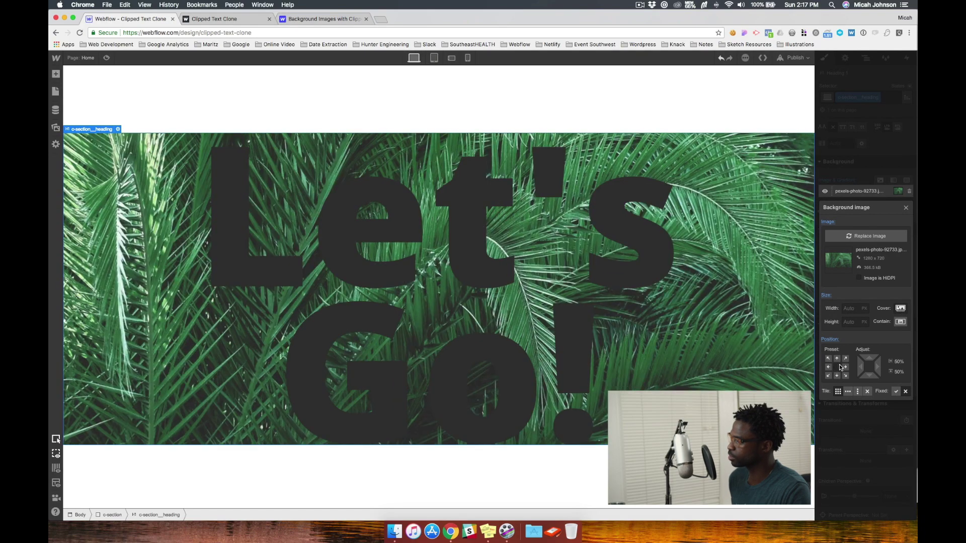
click(699, 132)
click(794, 57)
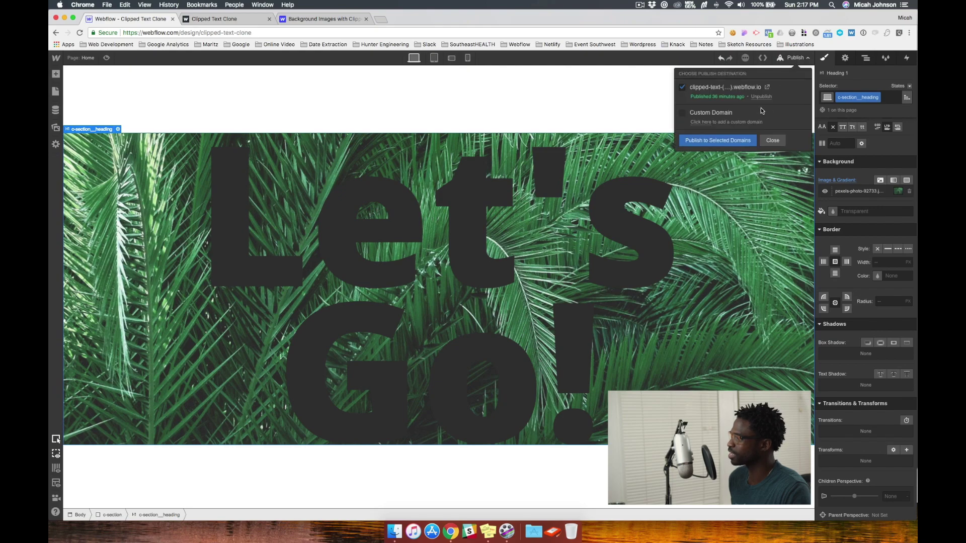
click(736, 141)
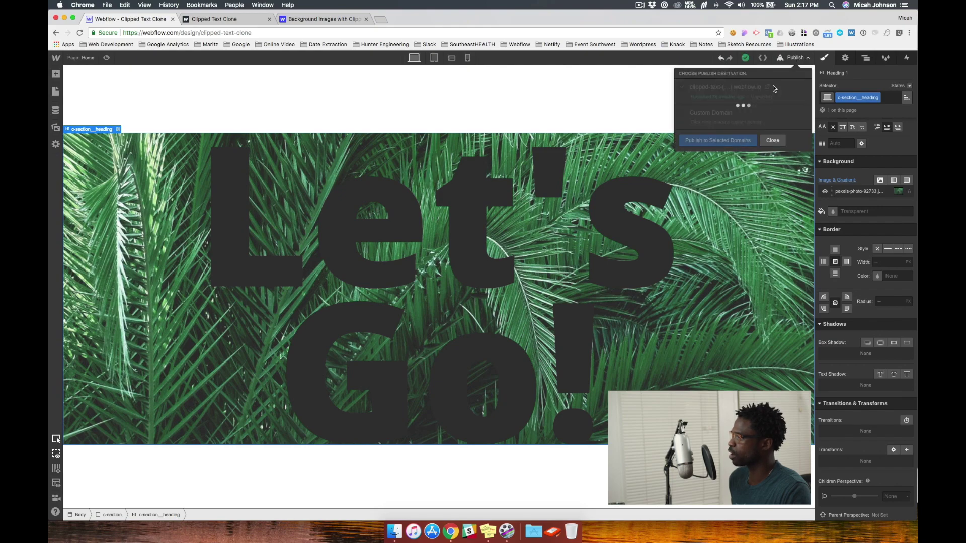
click(216, 19)
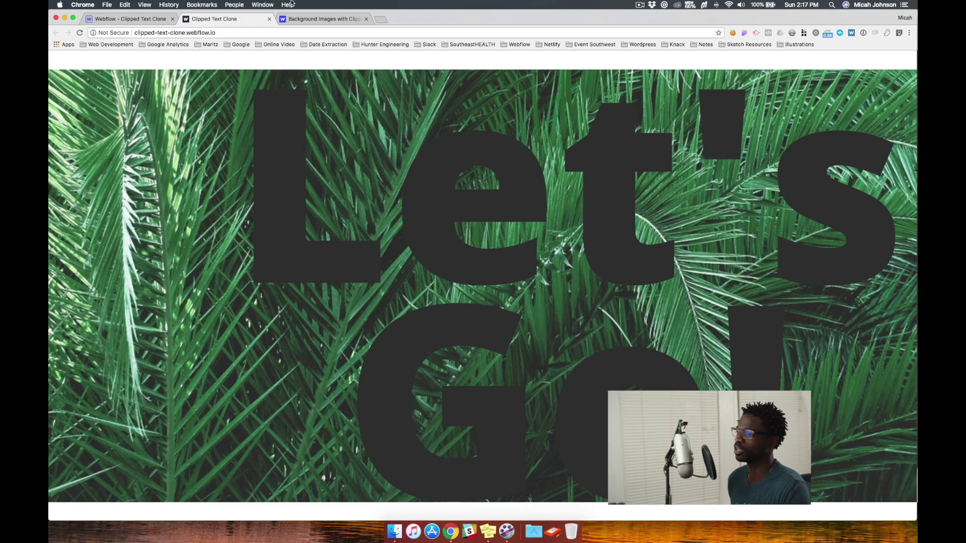
key(super+1)
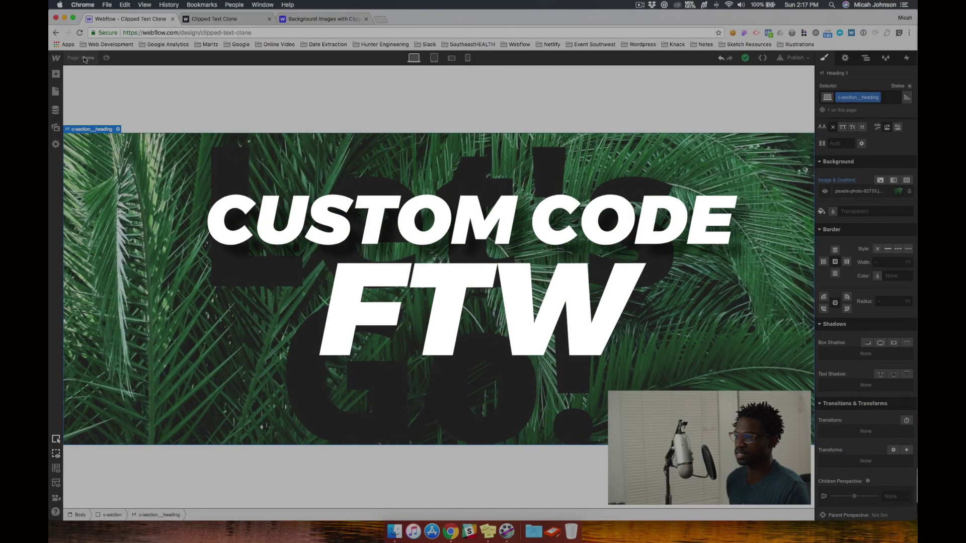
Step: Add head custom code on the Home page clipping .c-section__heading's background to its text
click(85, 59)
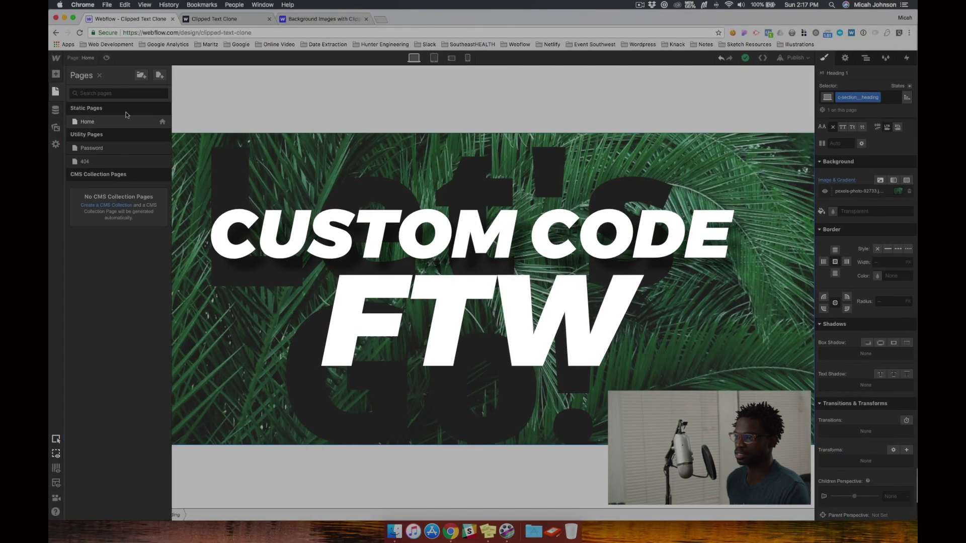
click(161, 123)
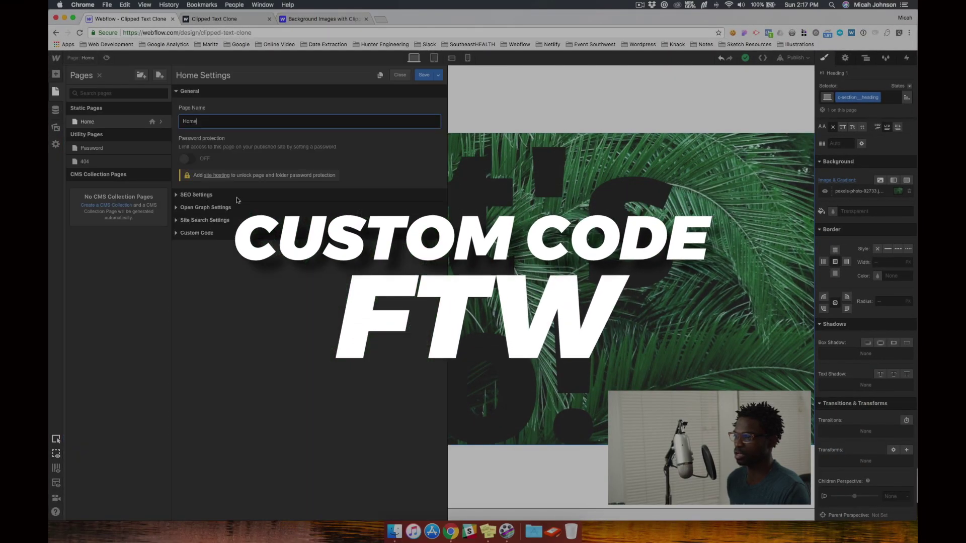
click(206, 234)
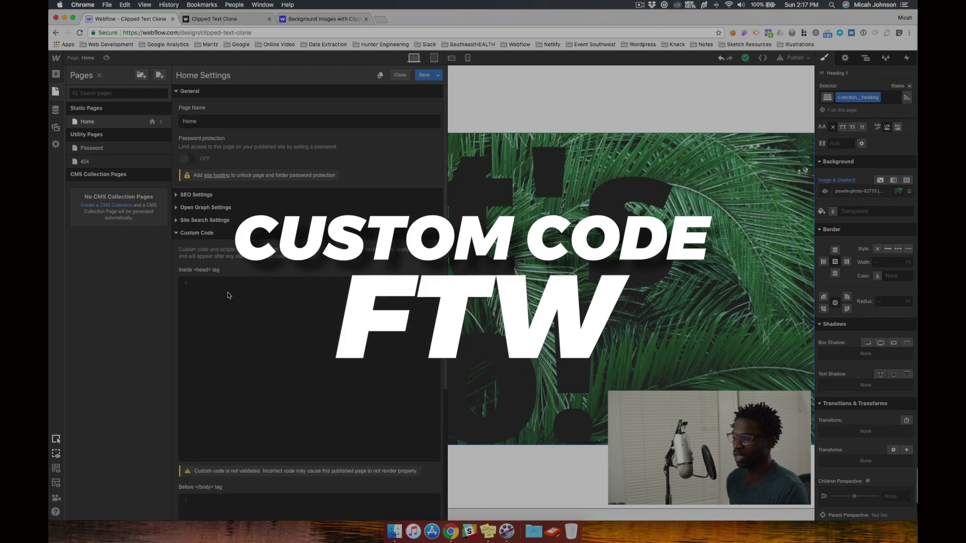
click(211, 292)
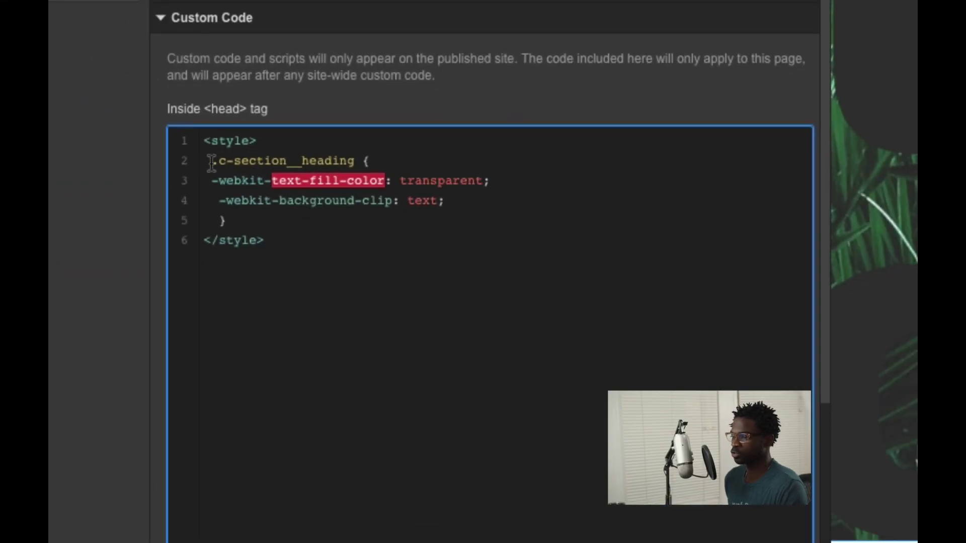
drag(211, 162, 357, 161)
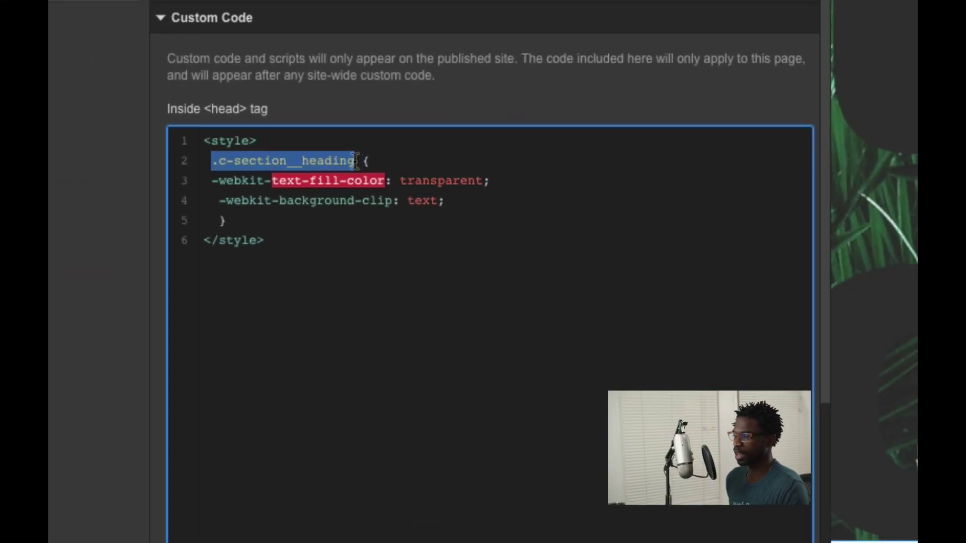
click(491, 161)
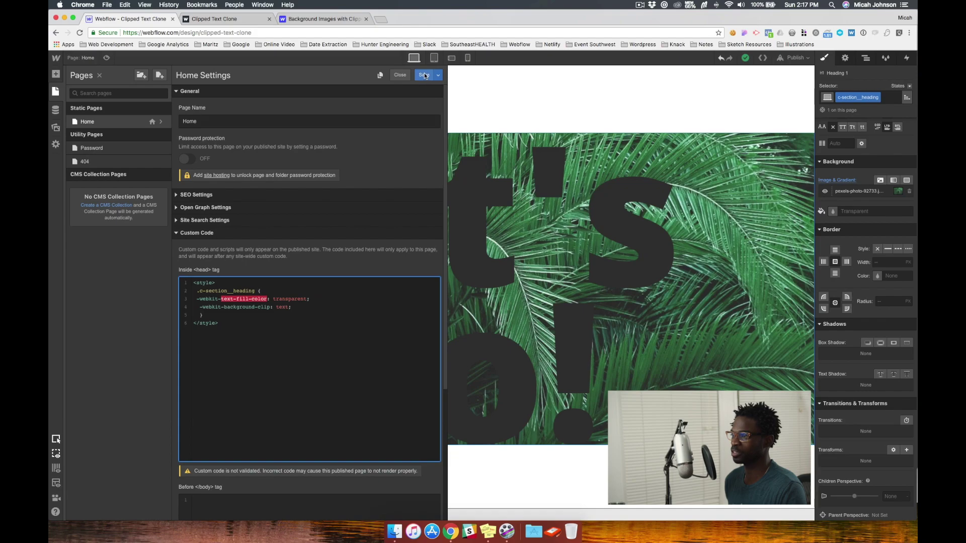
click(424, 77)
Step: Republish the site to selected domains and view the live page
click(803, 60)
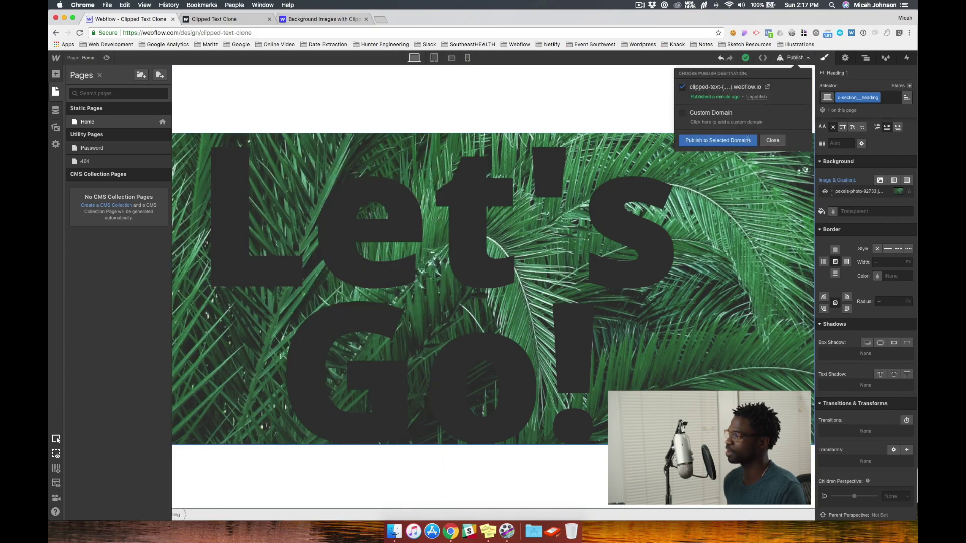
click(719, 141)
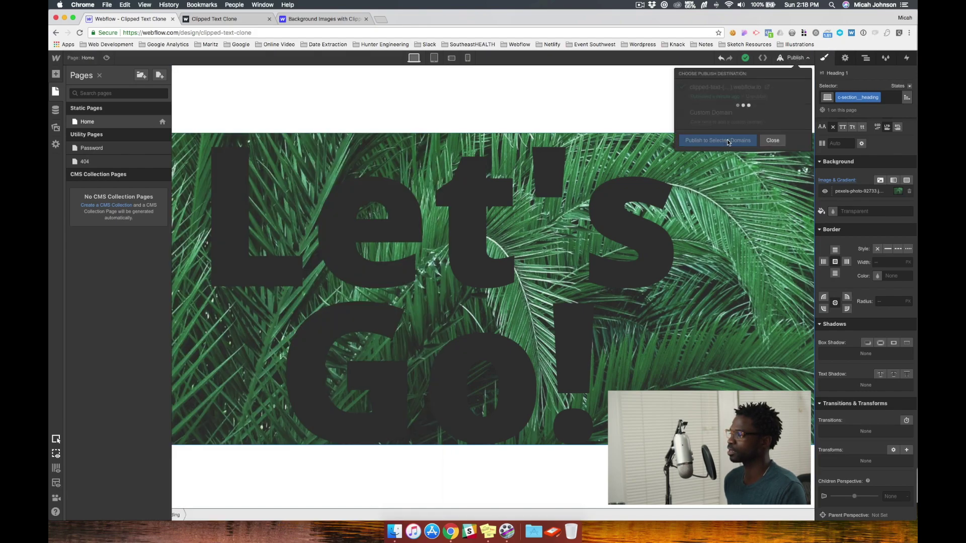
click(724, 87)
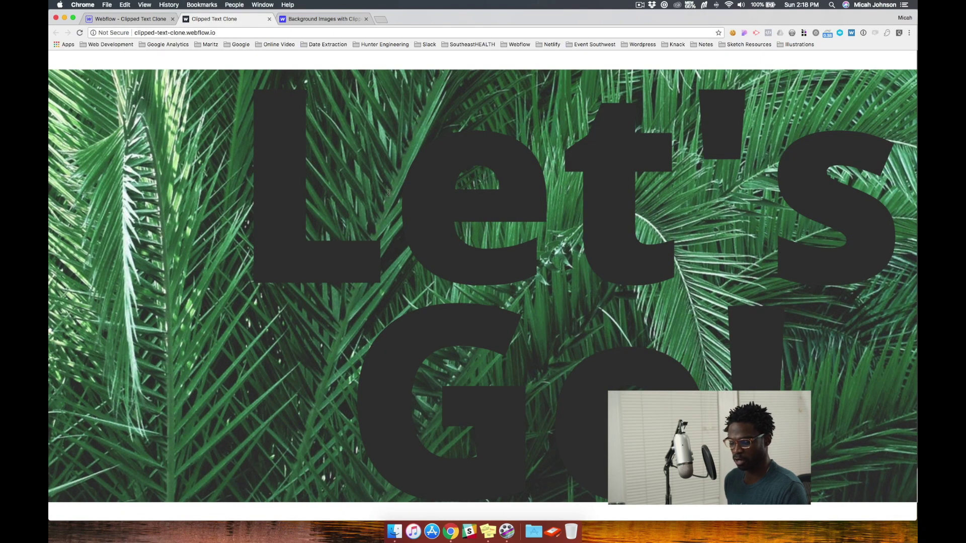
Step: Reload the live clipped-text-clone page to see palm leaves only inside the letters
key(super+r)
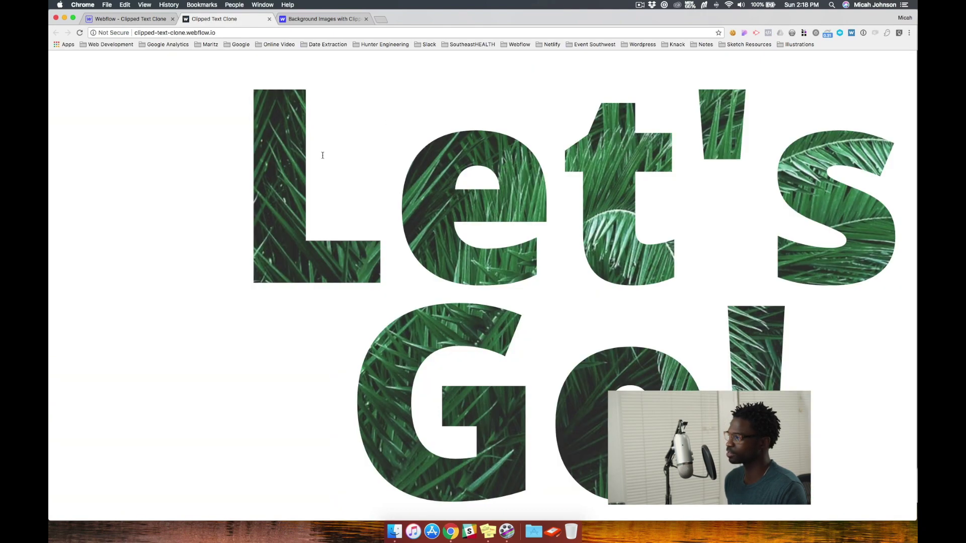